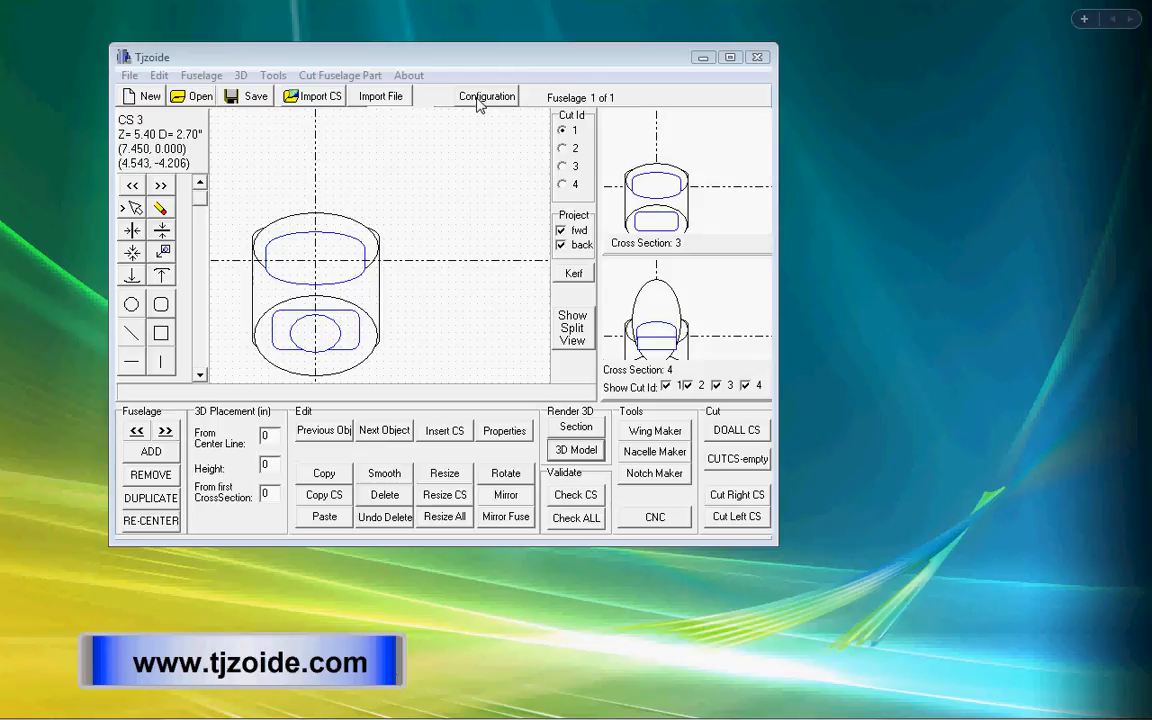
- Enable the Use Anchor Points option in the configuration and close the settings
{"action": "left_click", "coordinate": [478, 102]}
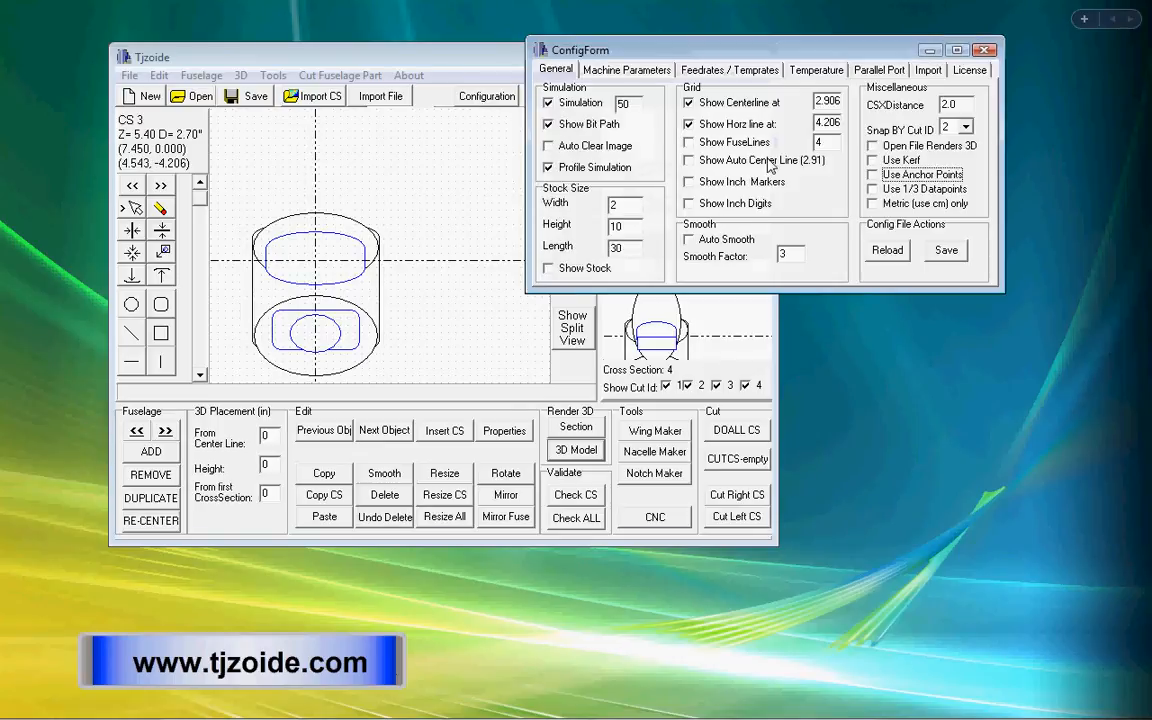
{"action": "left_click", "coordinate": [872, 175]}
{"action": "left_click", "coordinate": [985, 49]}
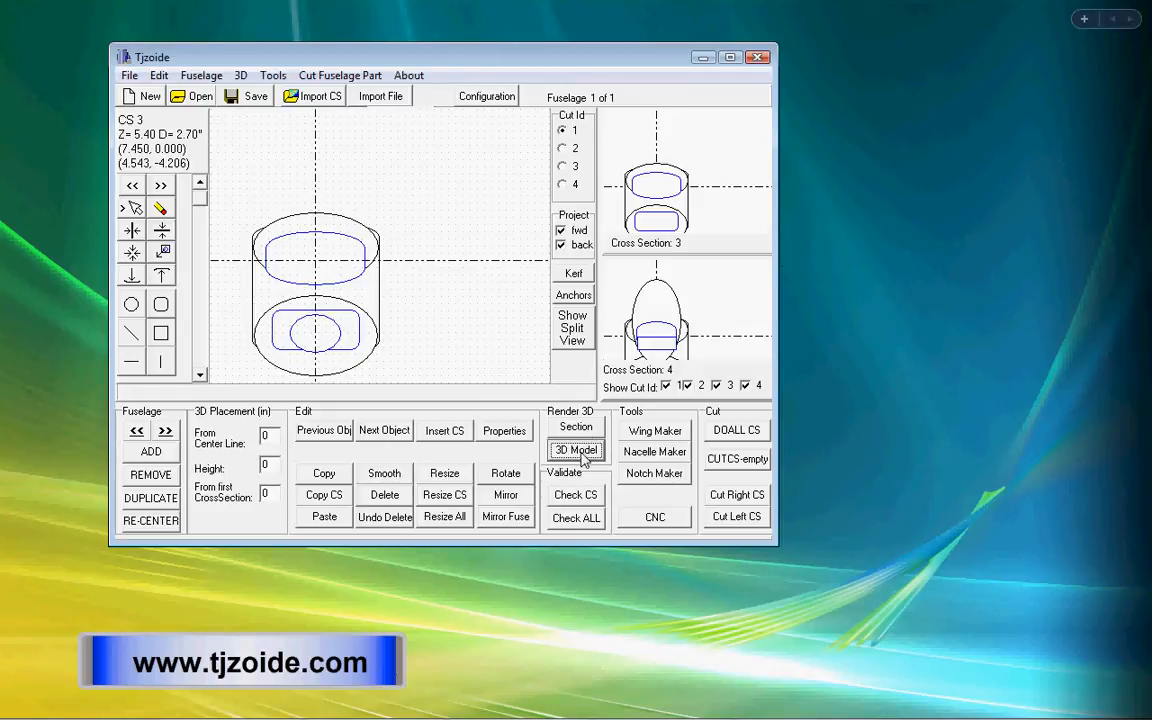
- Render the airplane's 3D model to examine its sections, and return to the main window
{"action": "left_click", "coordinate": [583, 455]}
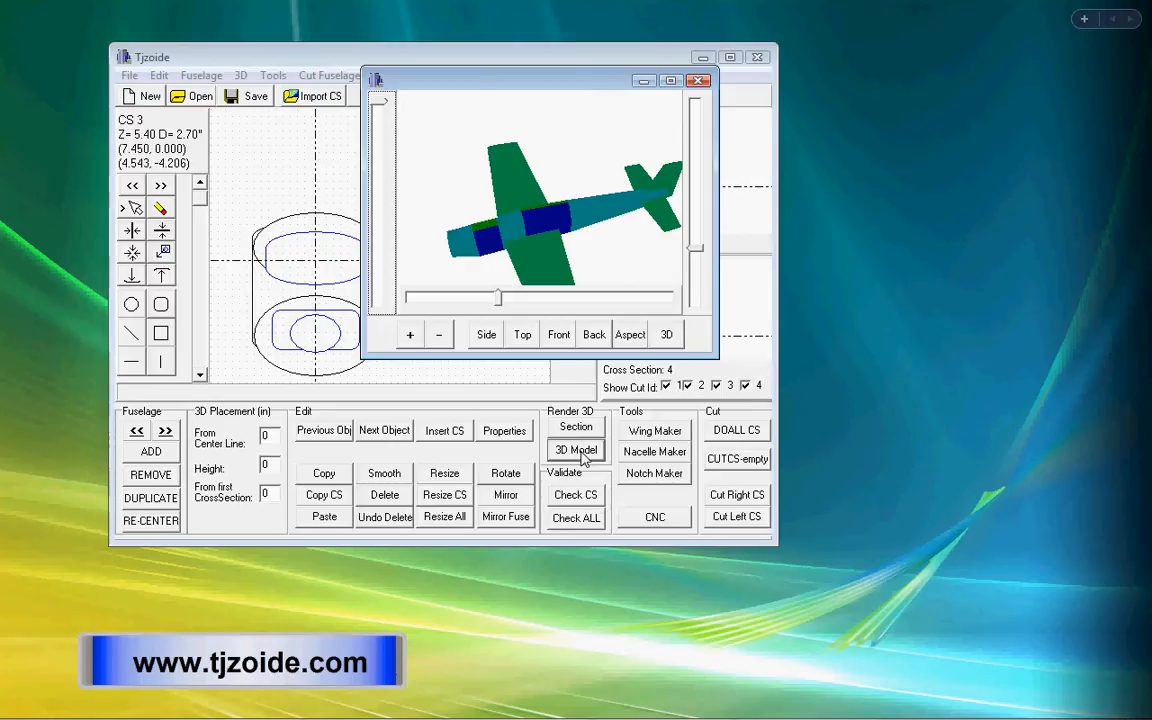
{"action": "left_click", "coordinate": [450, 62]}
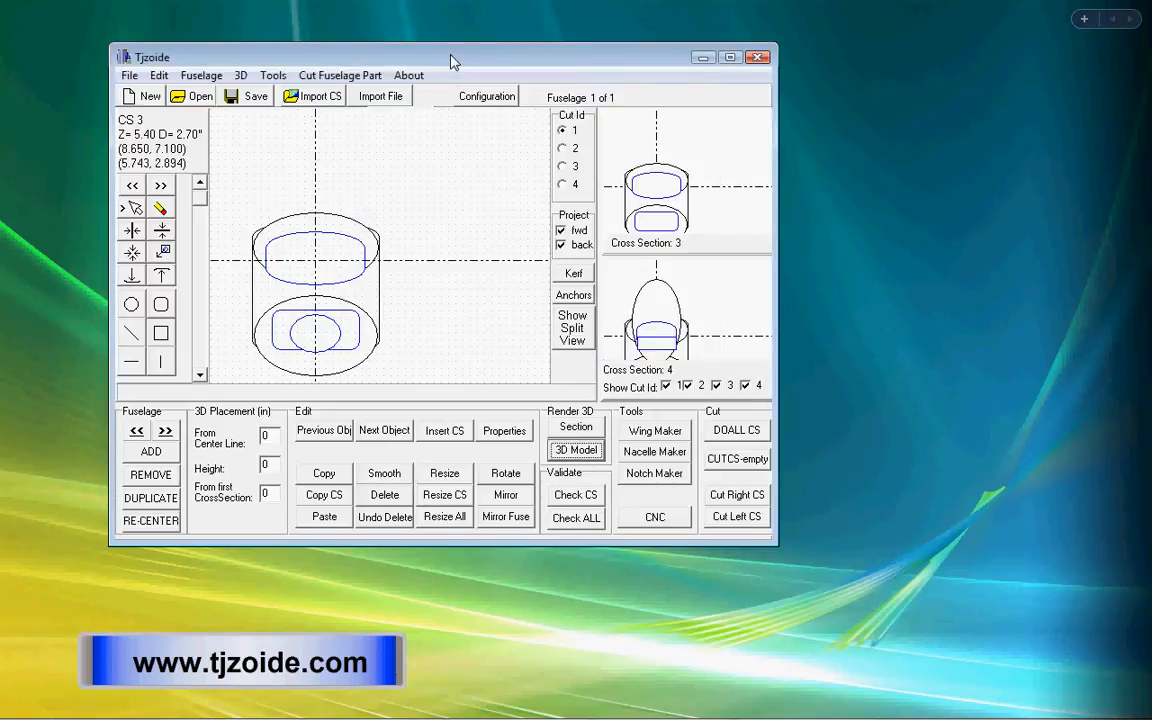
- Open the anchor point editor, go to the section between cross sections 3 and 4, and load its cross-section info
{"action": "left_click", "coordinate": [566, 296]}
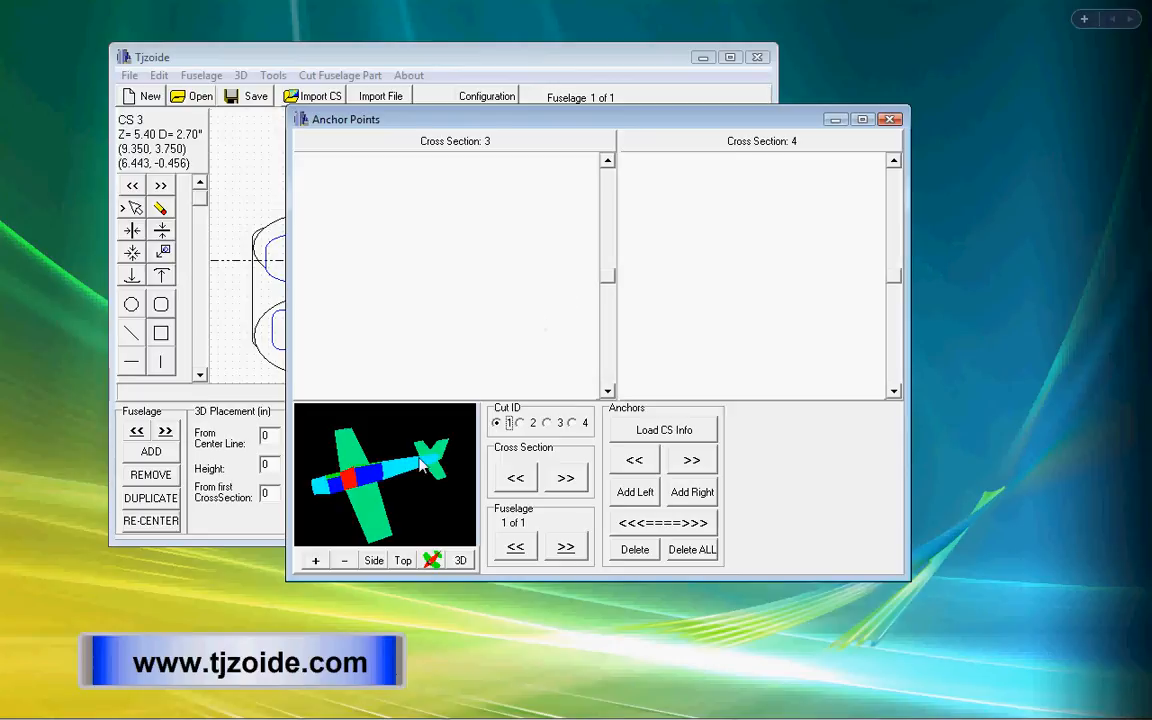
{"action": "left_click", "coordinate": [517, 480]}
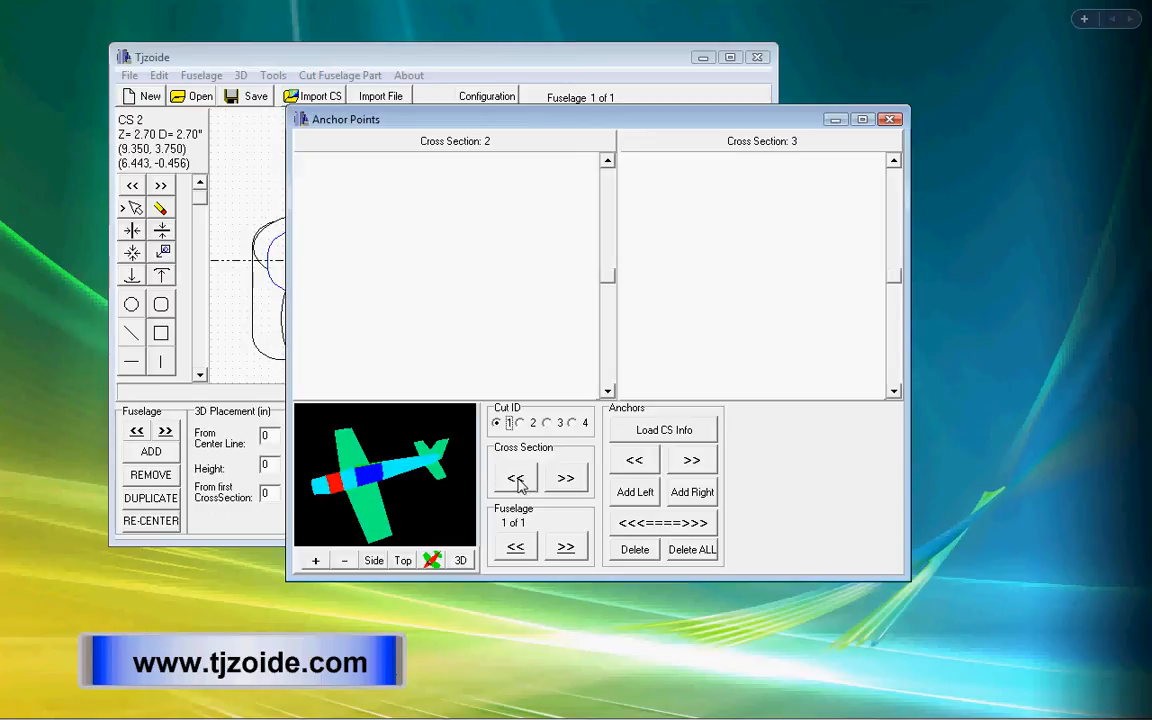
{"action": "left_click", "coordinate": [562, 480]}
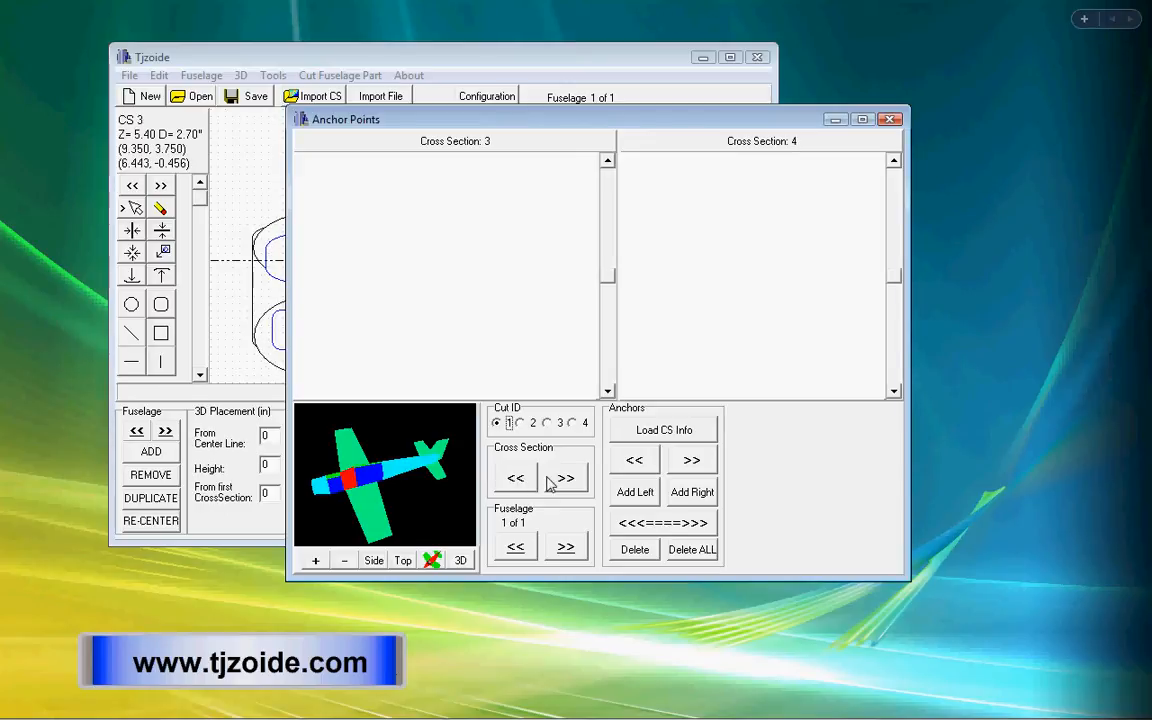
{"action": "left_click", "coordinate": [525, 480]}
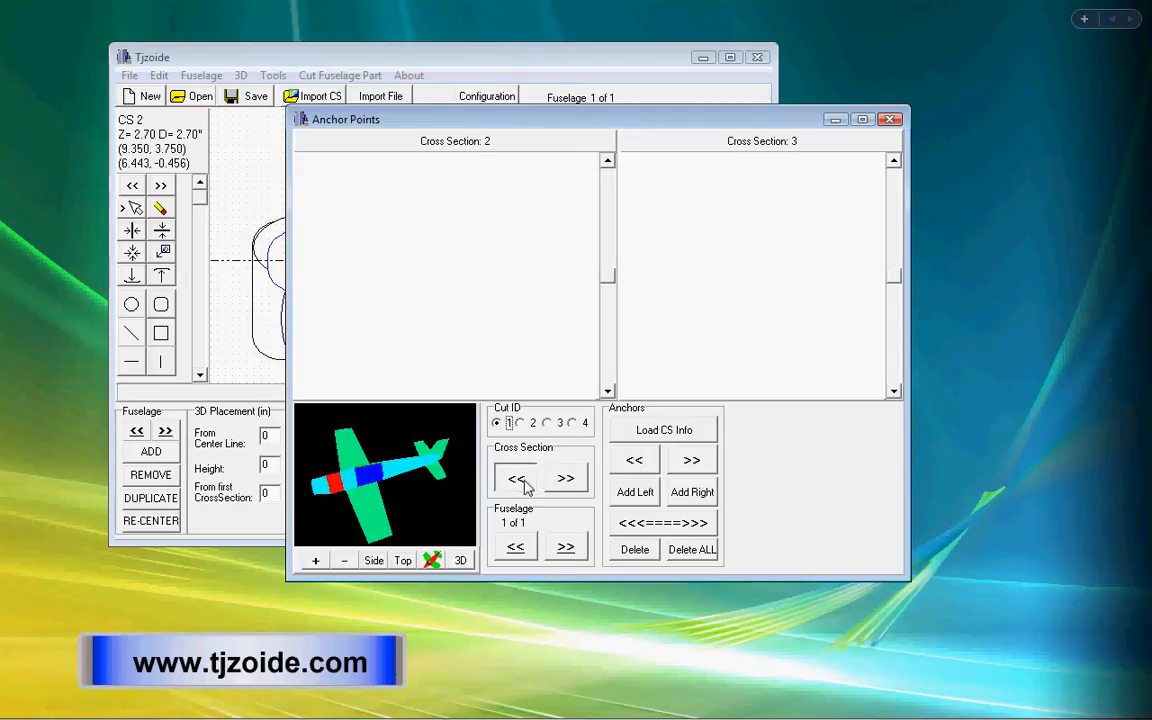
{"action": "left_click", "coordinate": [525, 481]}
{"action": "left_click", "coordinate": [563, 479]}
{"action": "left_click", "coordinate": [566, 481]}
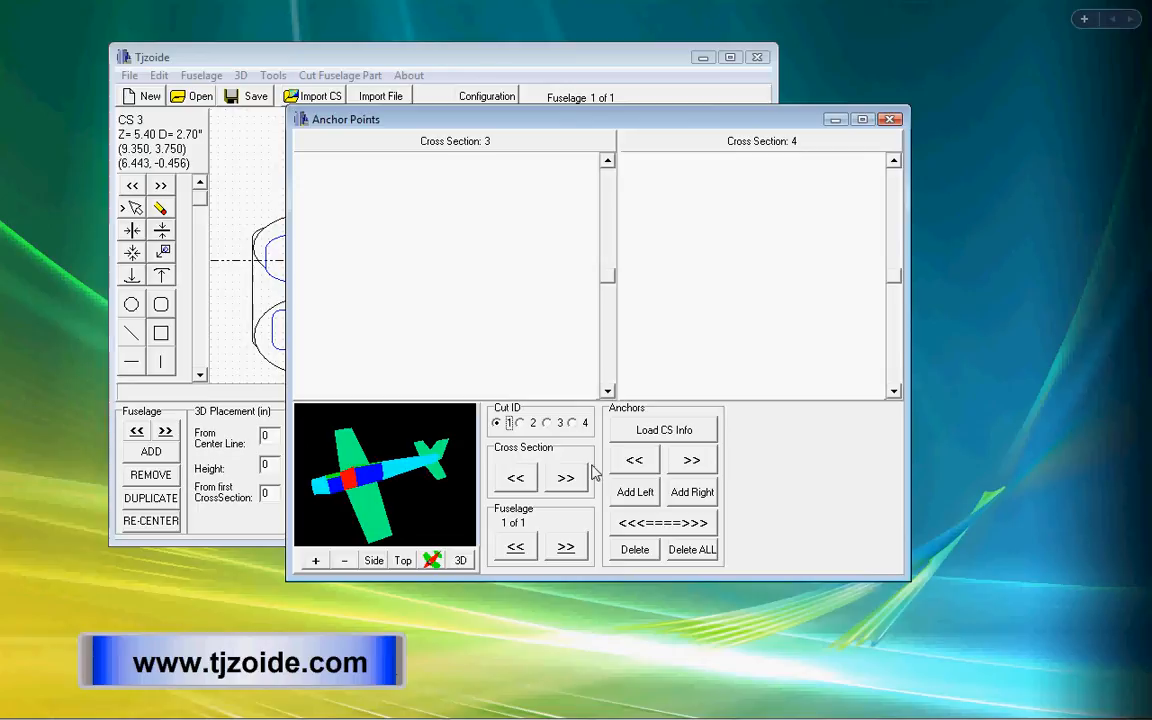
{"action": "left_click", "coordinate": [660, 438]}
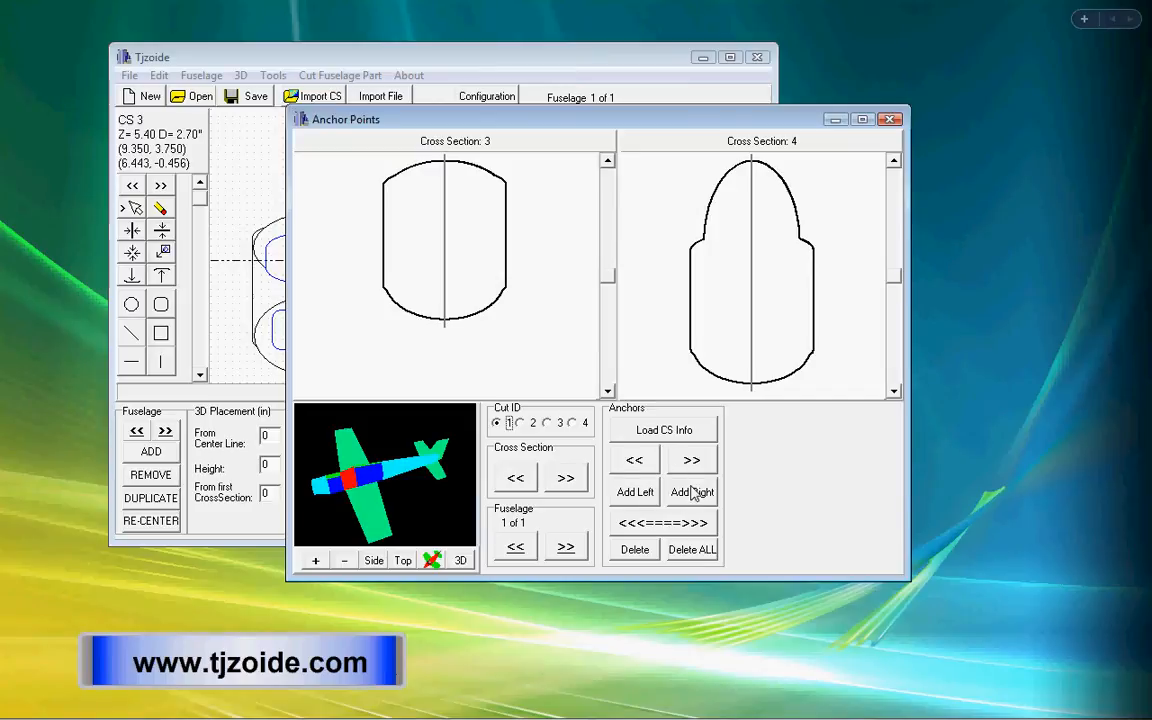
- View the section's outlines for Cut IDs 3 and 2, and return to Cut ID 1
{"action": "left_click", "coordinate": [536, 423]}
{"action": "left_click", "coordinate": [546, 423]}
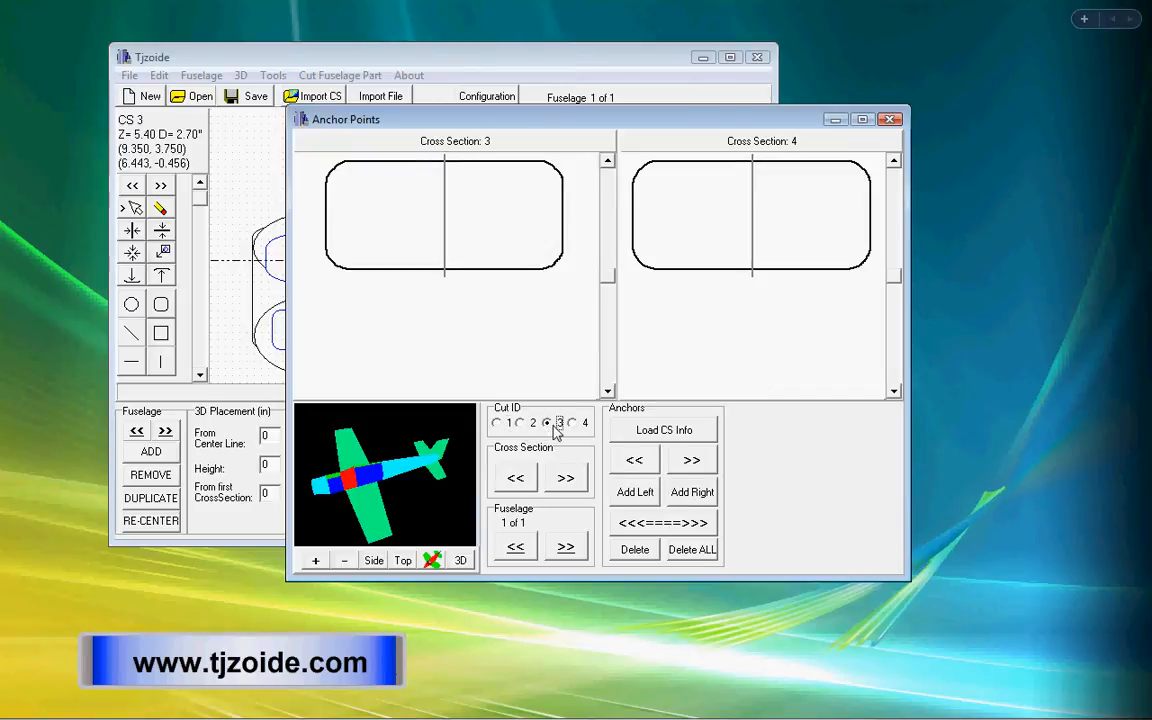
{"action": "left_click", "coordinate": [522, 424]}
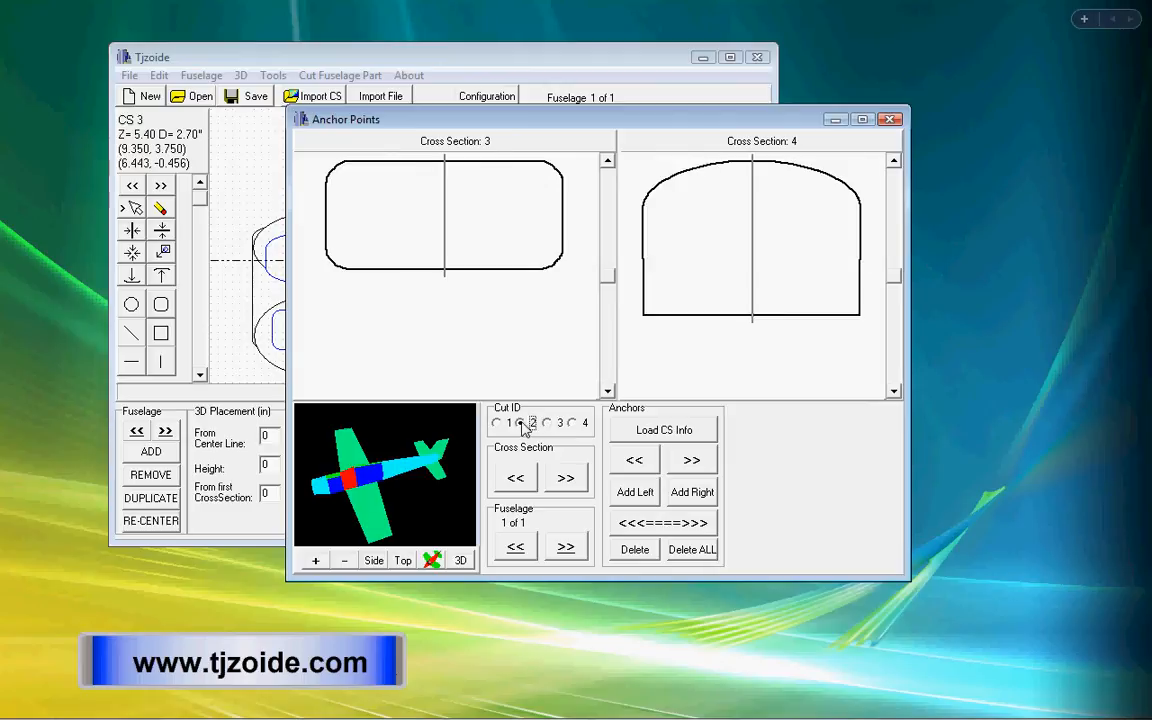
{"action": "left_click", "coordinate": [498, 423]}
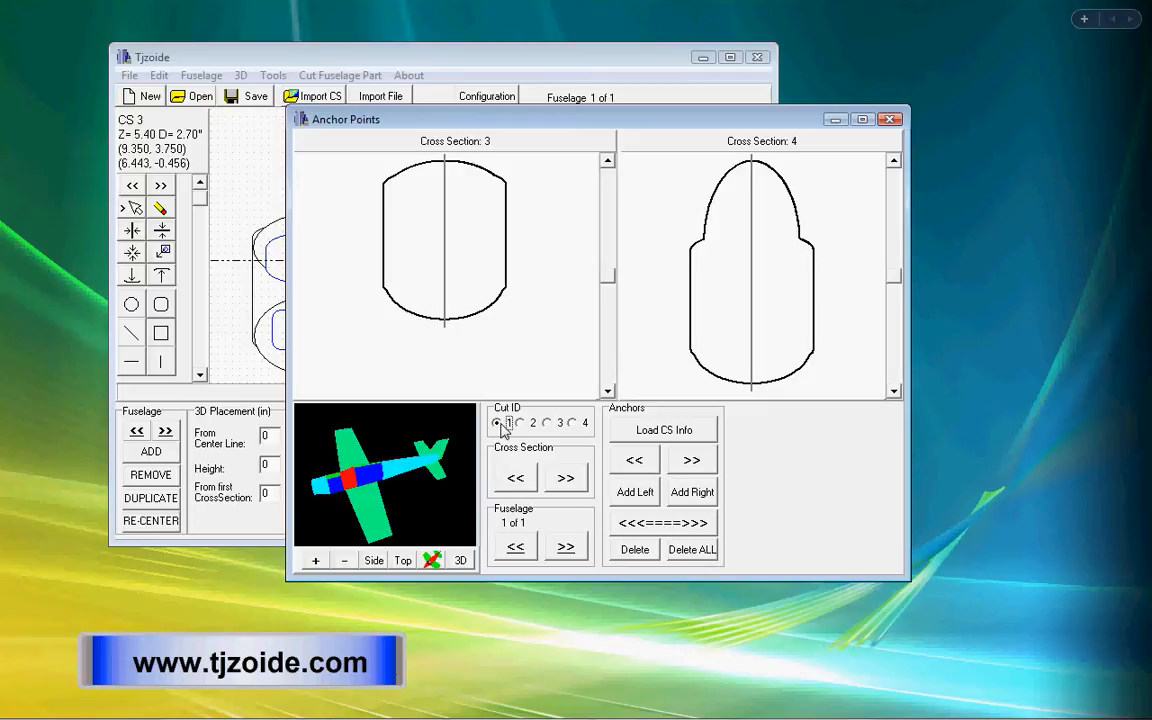
- Add a right anchor pair on the upper right curve of cross section 3 and at the canopy base of cross section 4
{"action": "left_click", "coordinate": [690, 491]}
{"action": "left_click_drag", "start_coordinate": [610, 277], "coordinate": [619, 207]}
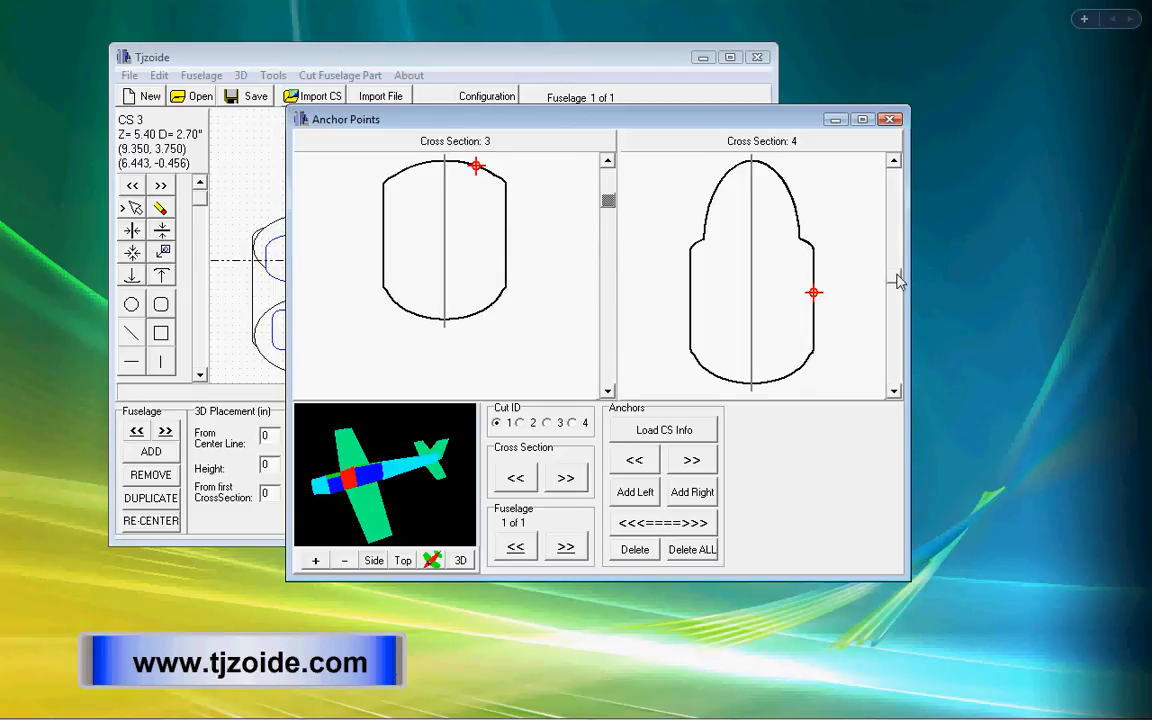
{"action": "left_click_drag", "start_coordinate": [897, 275], "coordinate": [892, 222]}
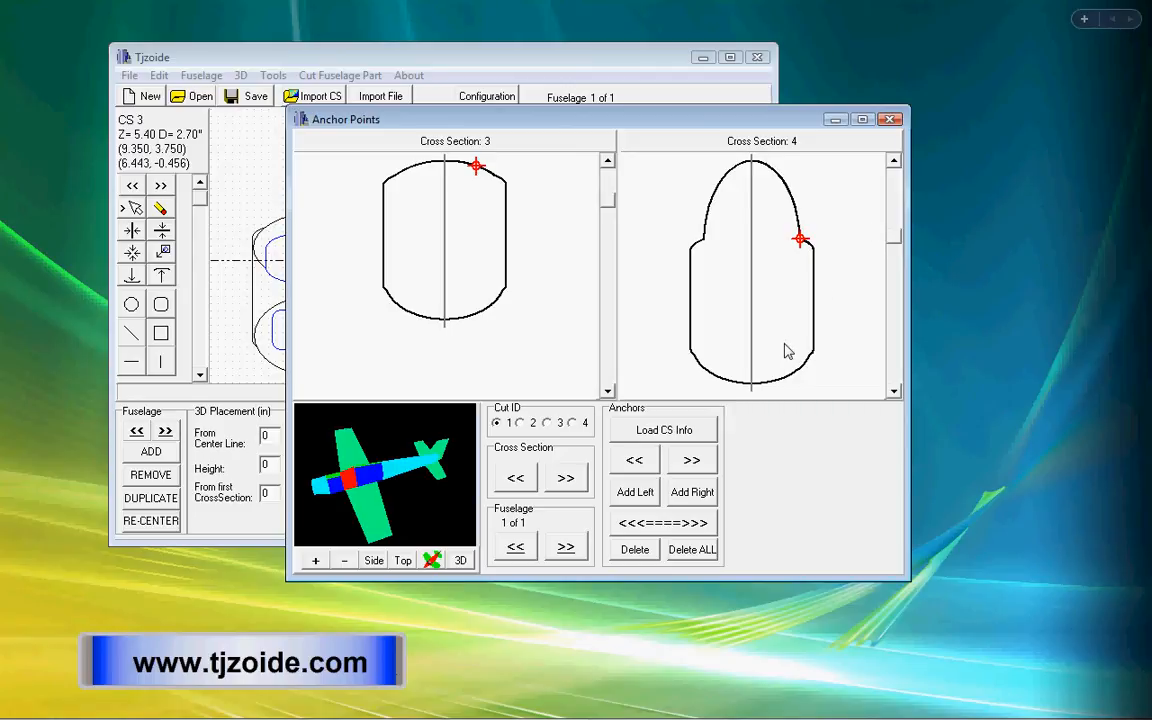
- Add a second right anchor pair at the upper right corners of the fuselage sides on cross sections 3 and 4
{"action": "left_click", "coordinate": [689, 498]}
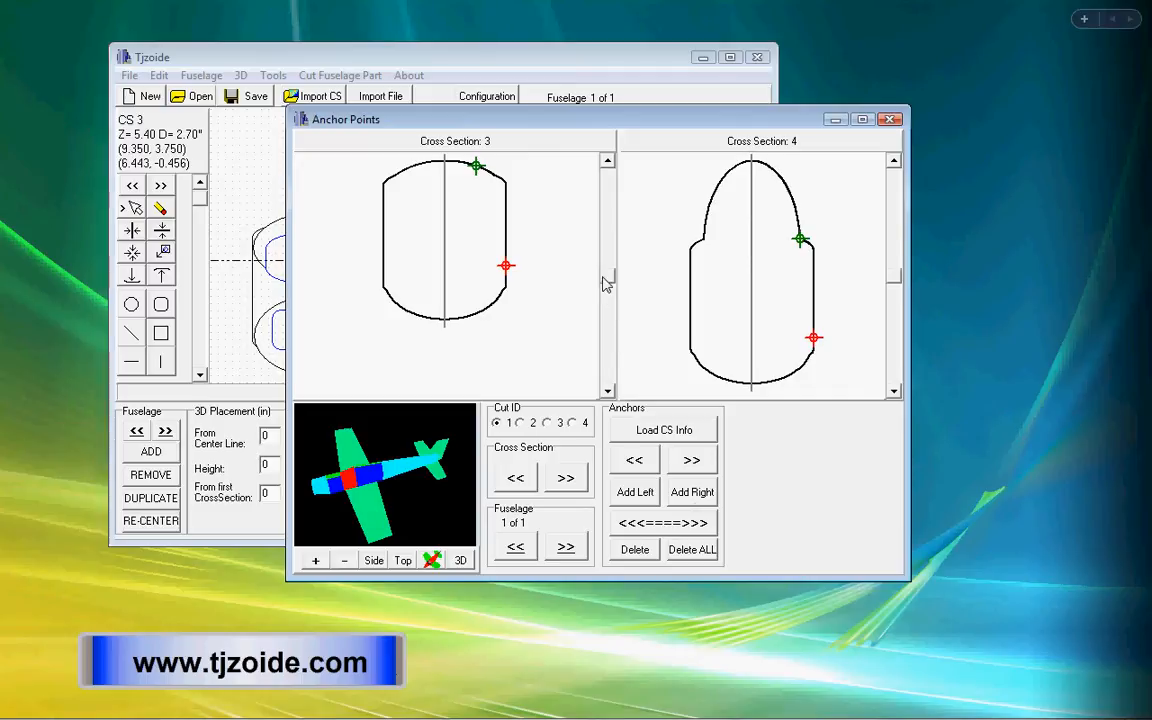
{"action": "left_click_drag", "start_coordinate": [605, 283], "coordinate": [615, 208]}
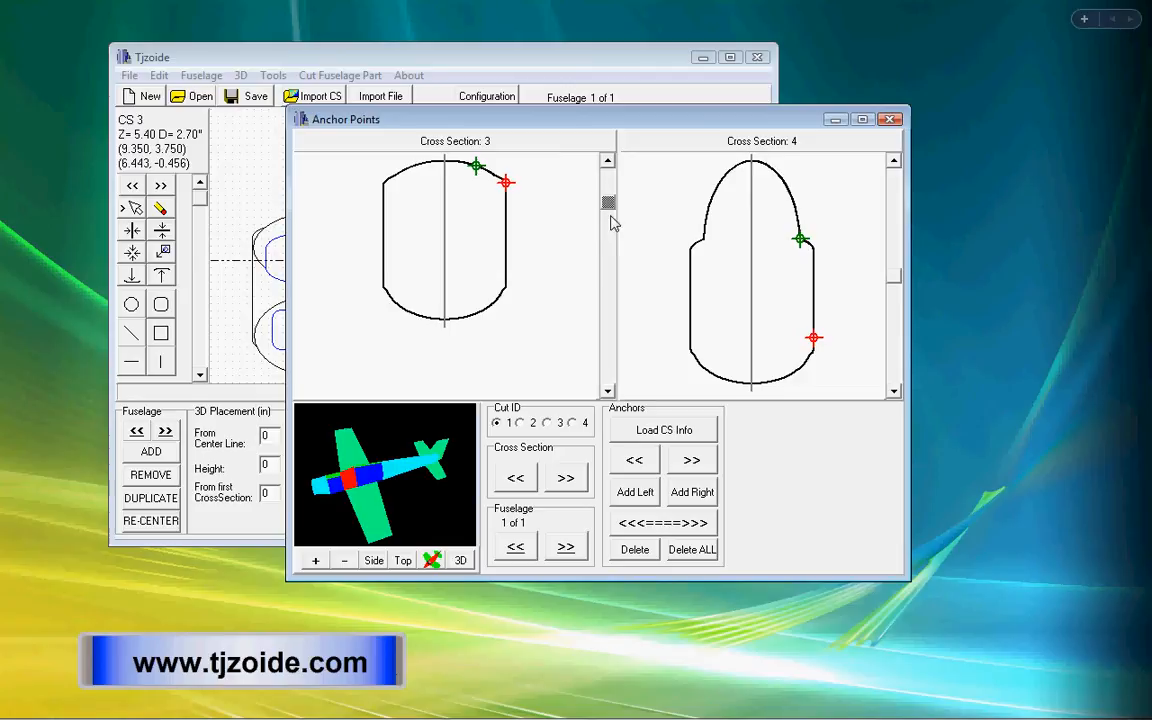
{"action": "left_click_drag", "start_coordinate": [899, 276], "coordinate": [899, 195]}
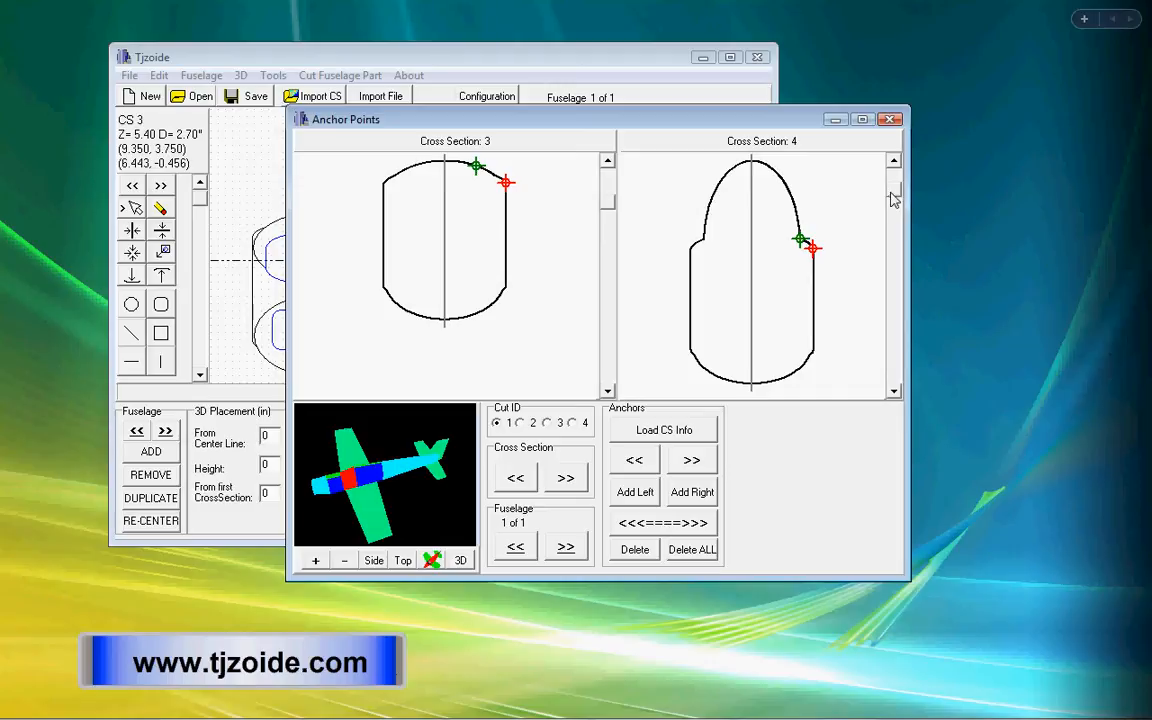
- Add a third right anchor pair at the lower right corners of both cross sections, and mirror all right anchors to the left side
{"action": "left_click", "coordinate": [692, 492]}
{"action": "left_click_drag", "start_coordinate": [607, 278], "coordinate": [614, 289]}
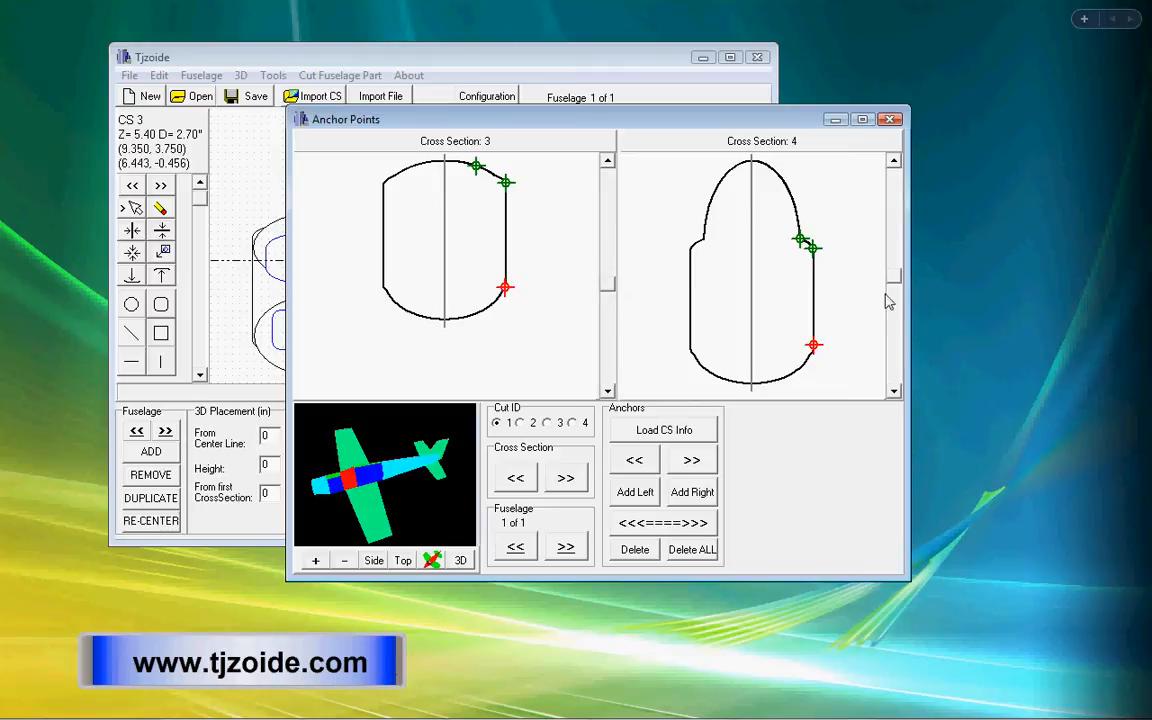
{"action": "left_click_drag", "start_coordinate": [897, 278], "coordinate": [898, 277]}
{"action": "left_click", "coordinate": [660, 523]}
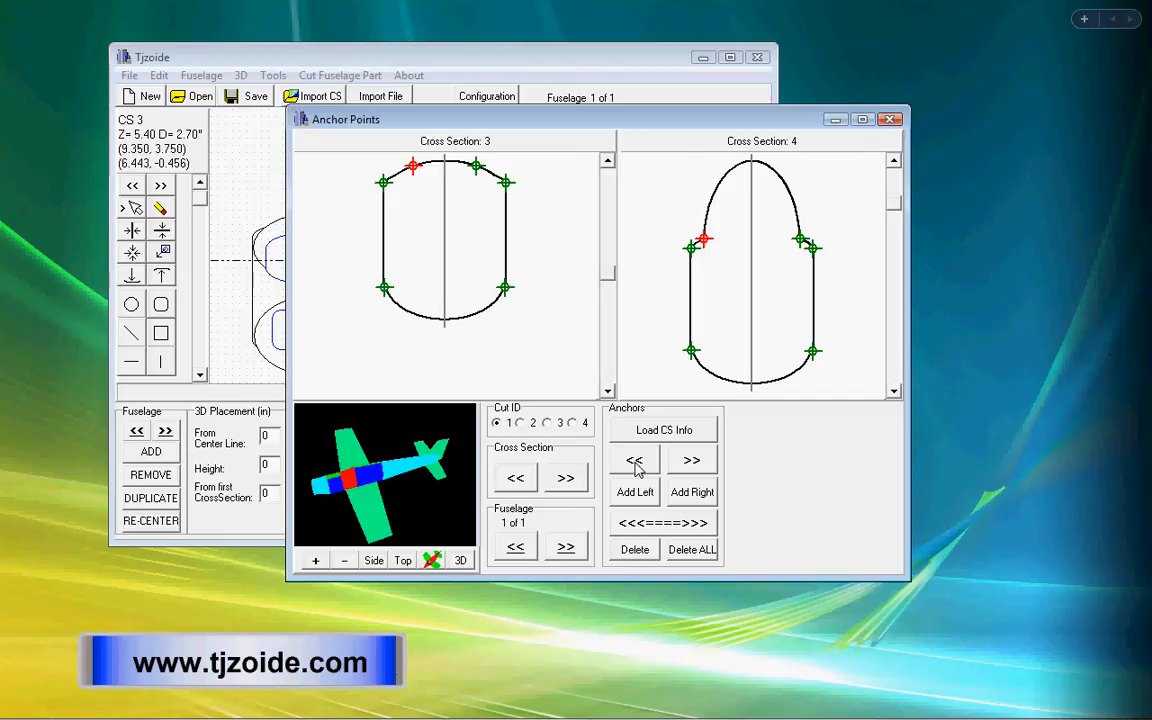
- Cycle through the anchor pairs to check how the points match between cross sections 3 and 4
{"action": "left_click", "coordinate": [688, 462]}
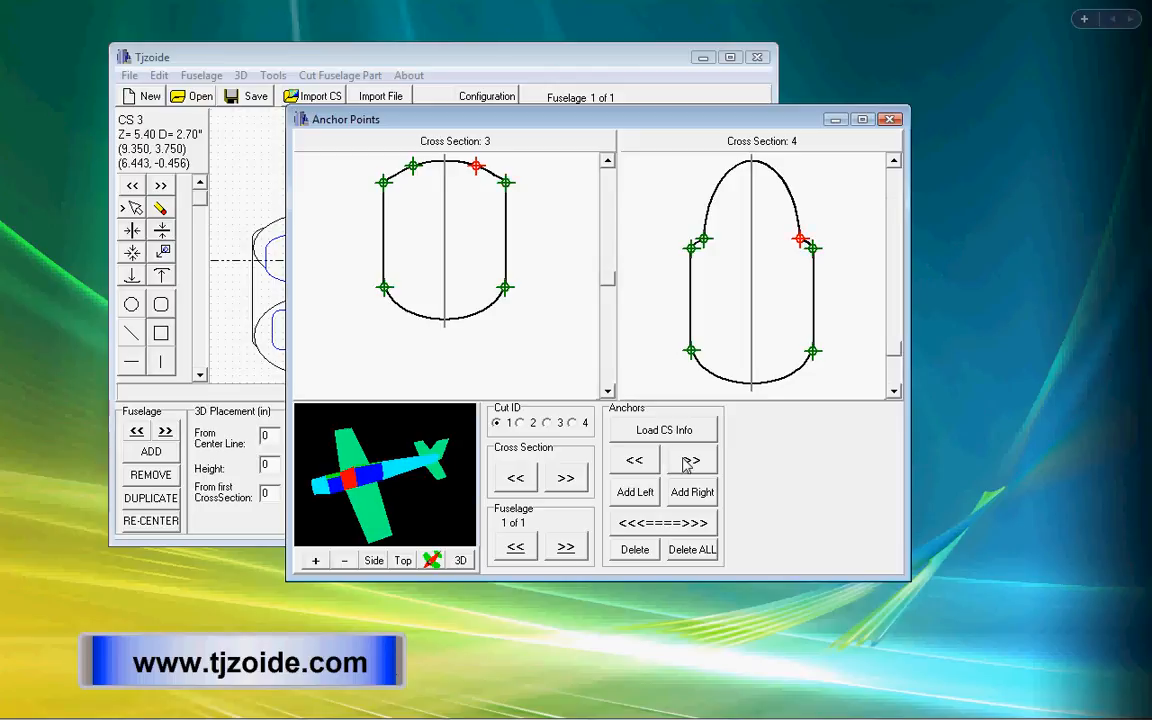
{"action": "left_click", "coordinate": [688, 462]}
{"action": "left_click", "coordinate": [688, 462]}
{"action": "left_click", "coordinate": [688, 462]}
{"action": "left_click", "coordinate": [688, 462]}
{"action": "left_click", "coordinate": [688, 462]}
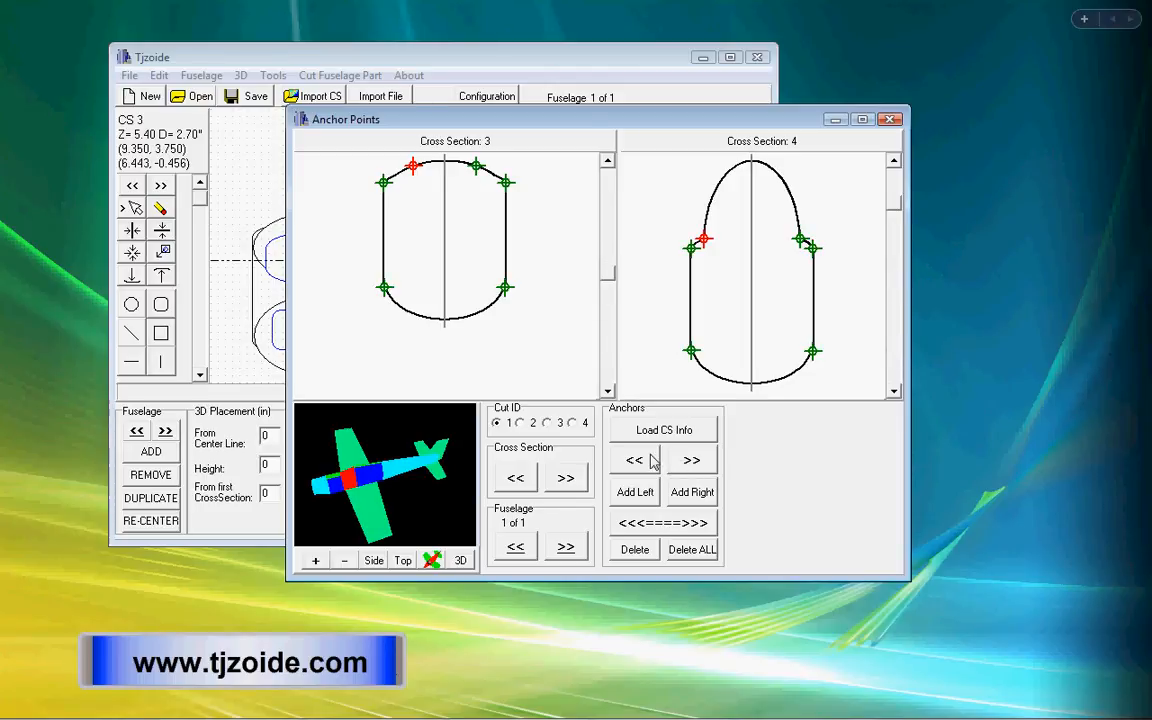
{"action": "left_click", "coordinate": [650, 462]}
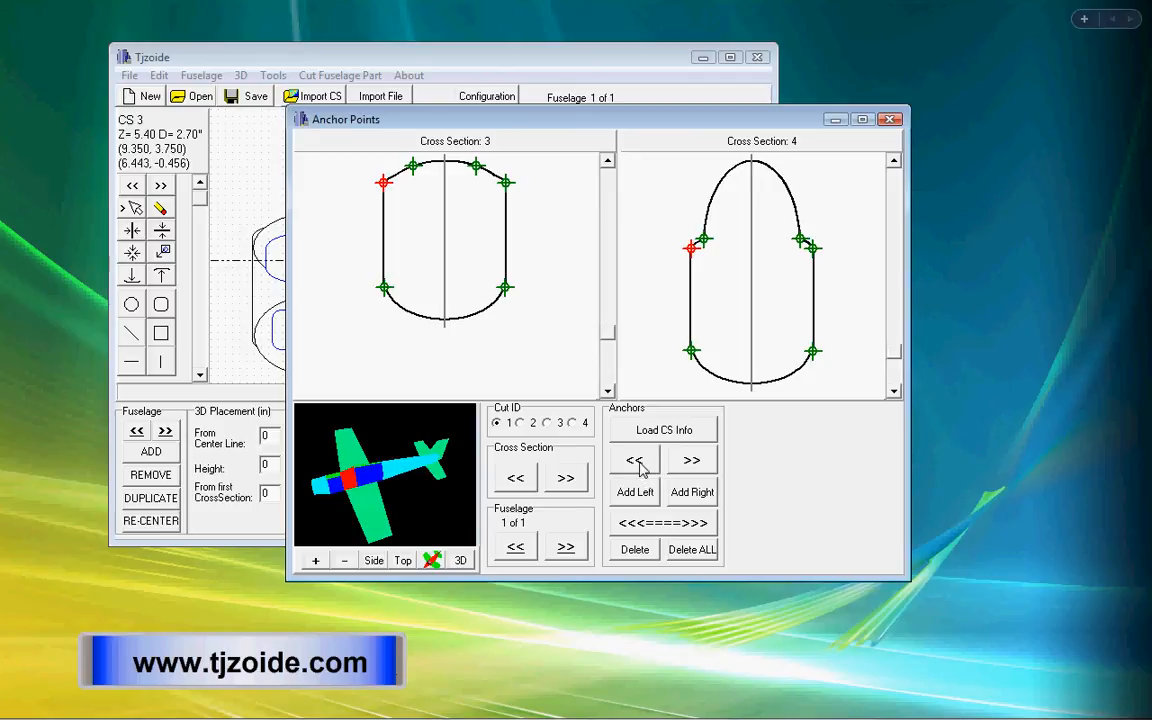
- Open the CNC fuselage cutting controls and start the simulated cut of cross sections 3-4
{"action": "left_click", "coordinate": [530, 63]}
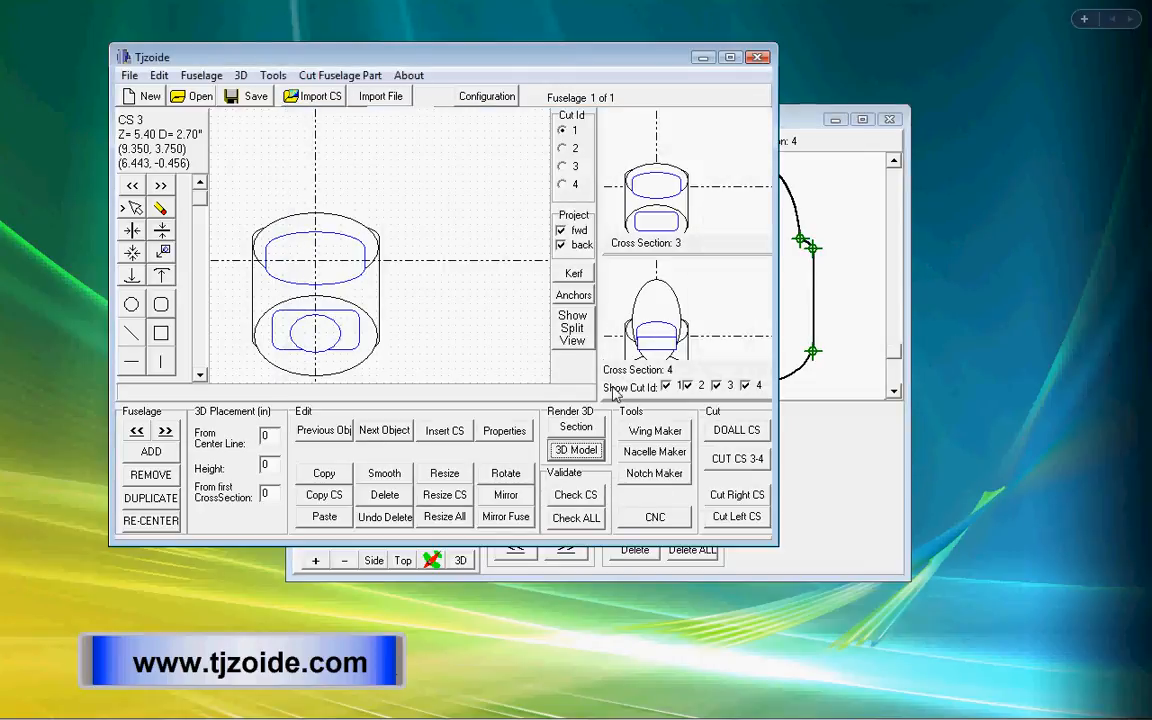
{"action": "left_click", "coordinate": [652, 518]}
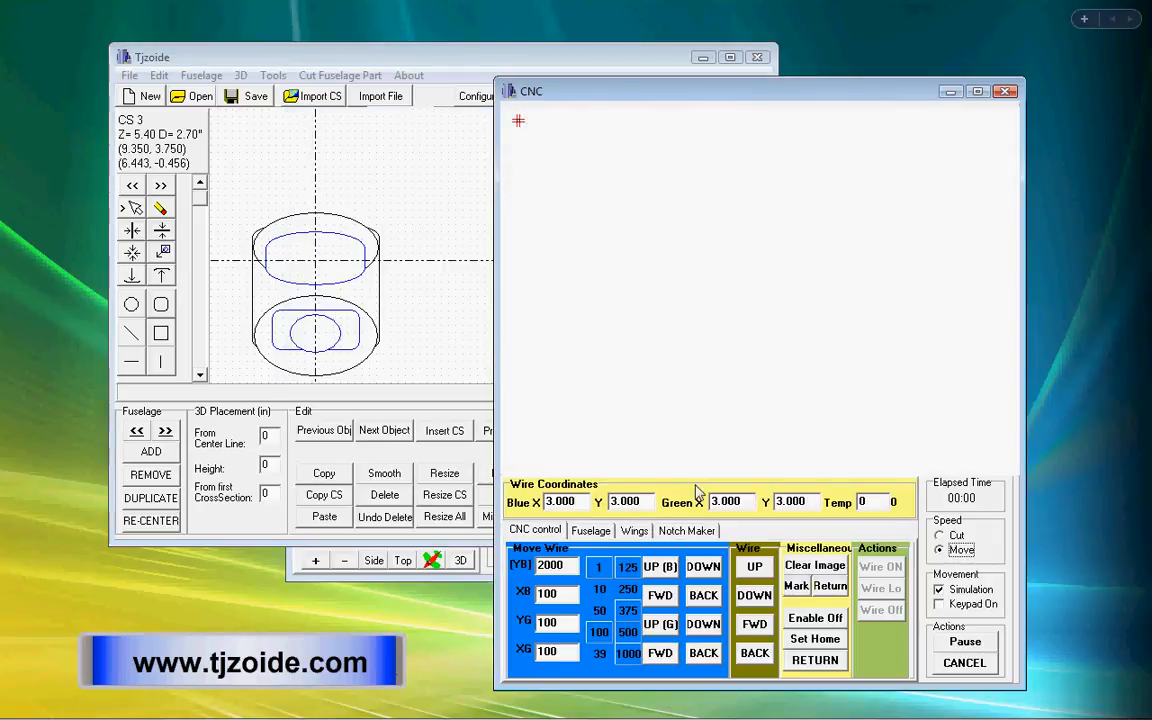
{"action": "left_click", "coordinate": [592, 531]}
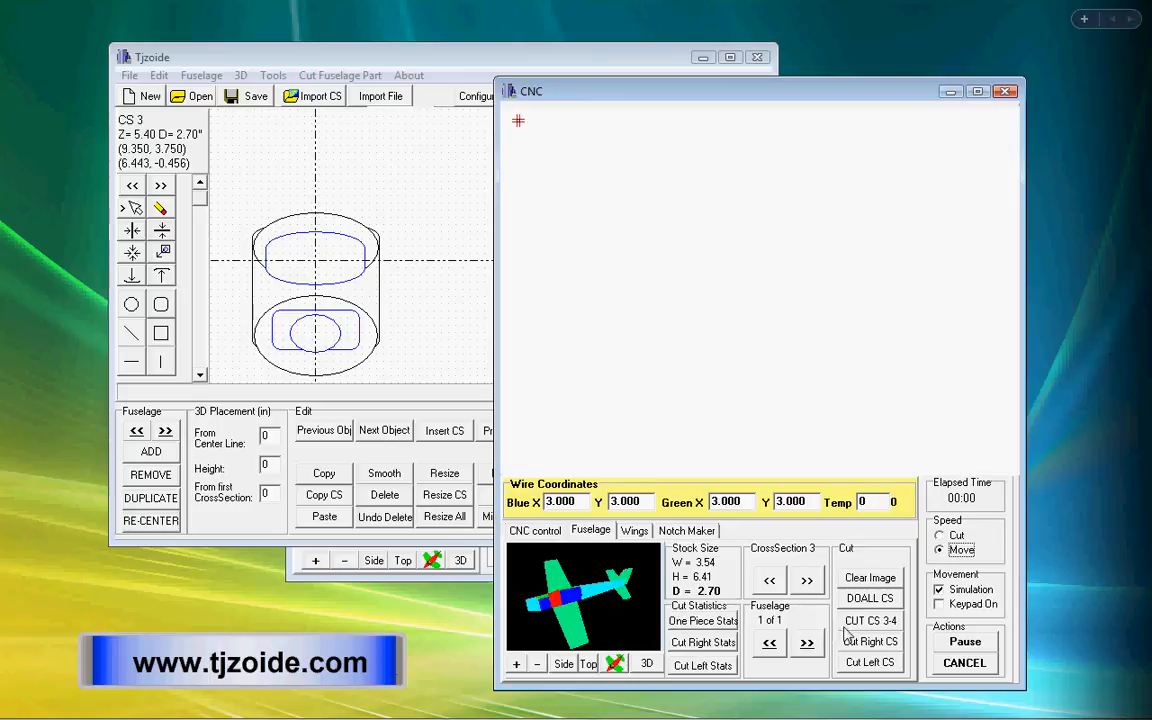
{"action": "left_click", "coordinate": [864, 622]}
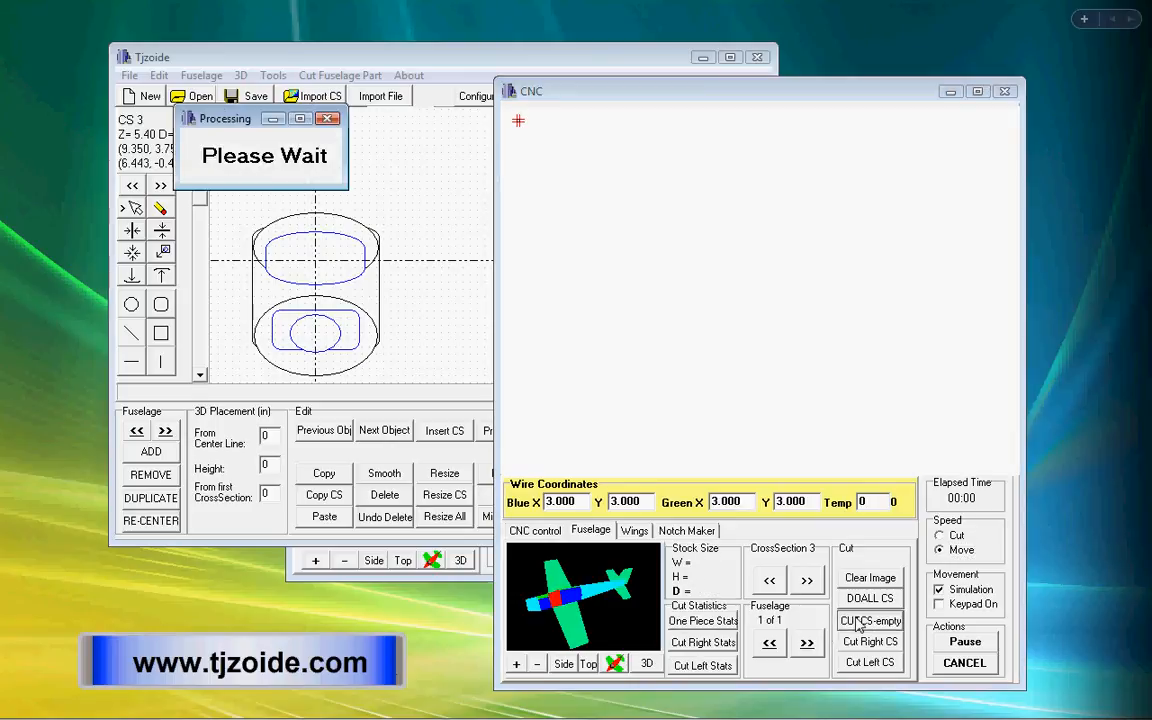